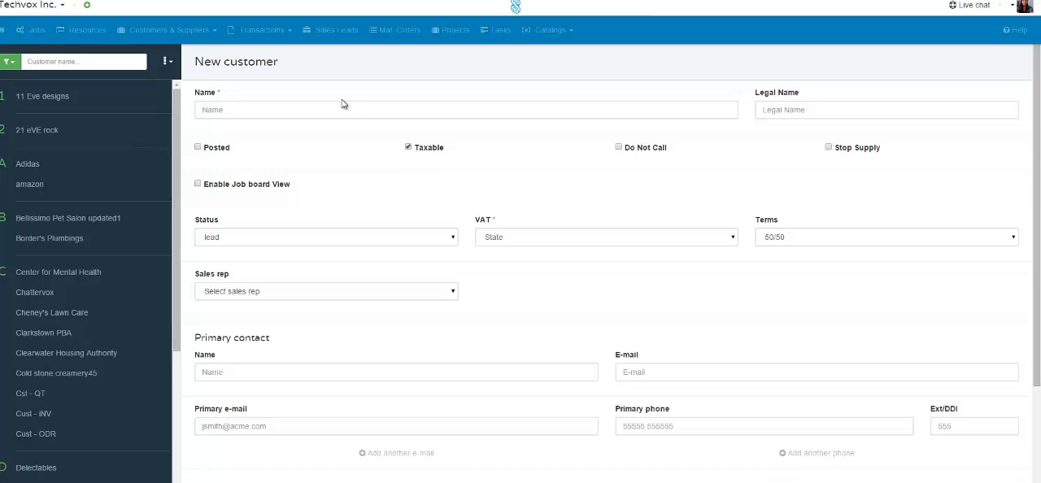
pyautogui.scroll(-2, 347, 156)
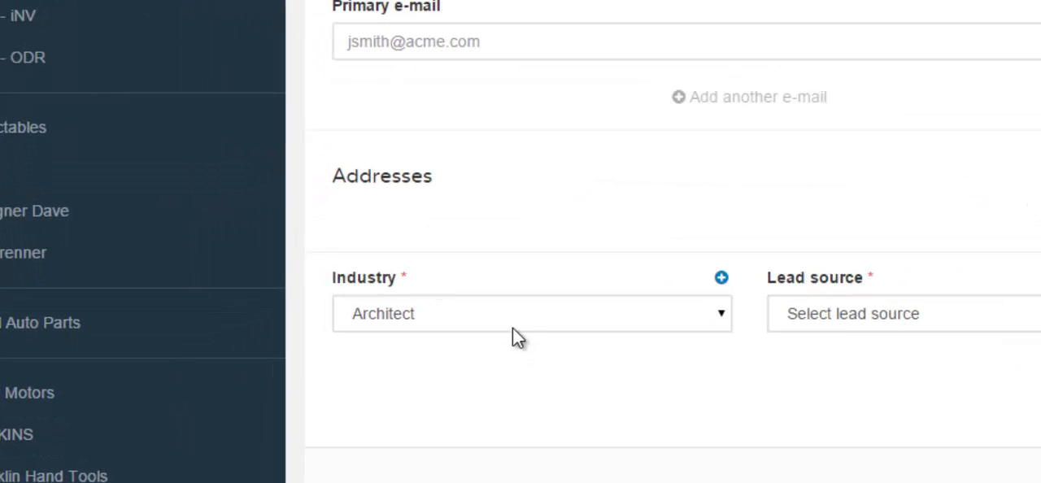
# Browse the Industry dropdown and dismiss it, keeping Architect selected.
pyautogui.click(511, 310)
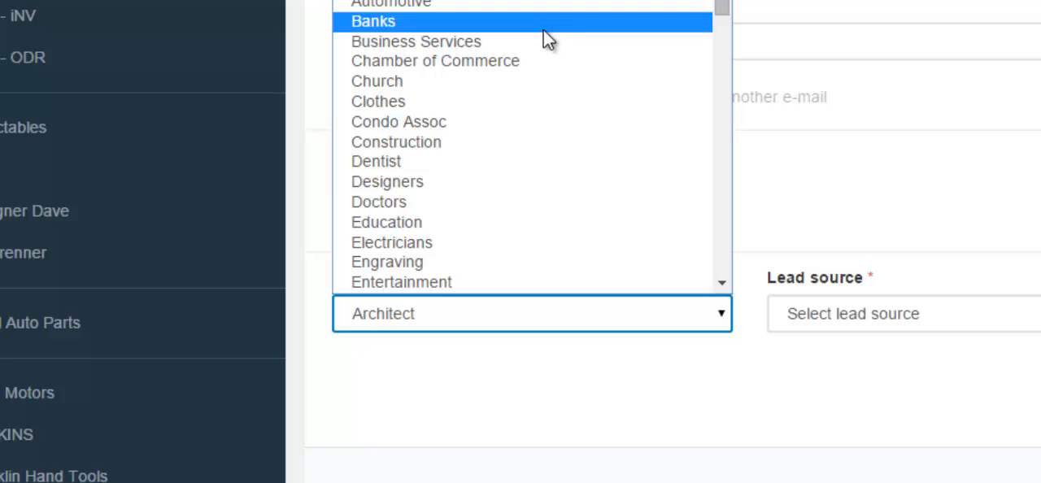
pyautogui.scroll(-4, 543, 29)
pyautogui.scroll(-5, 543, 29)
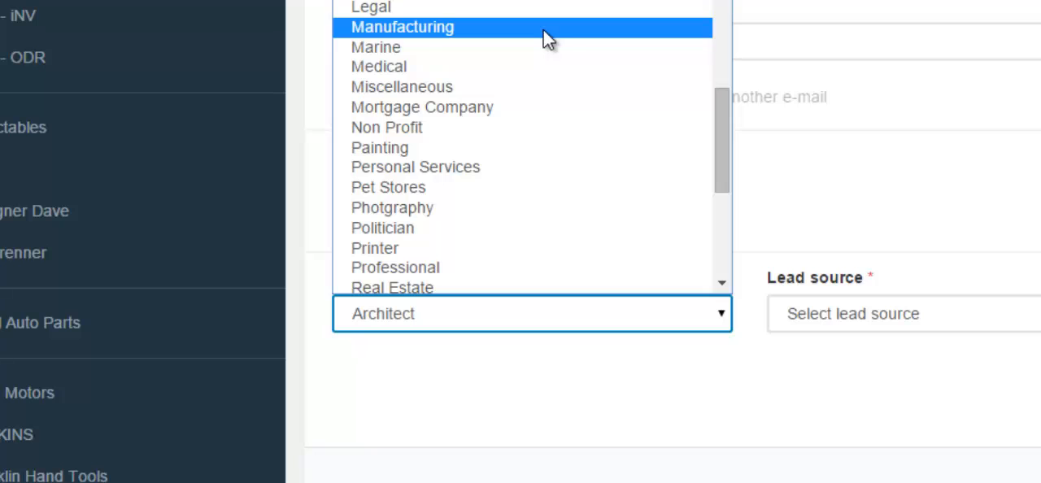
pyautogui.press('Escape')
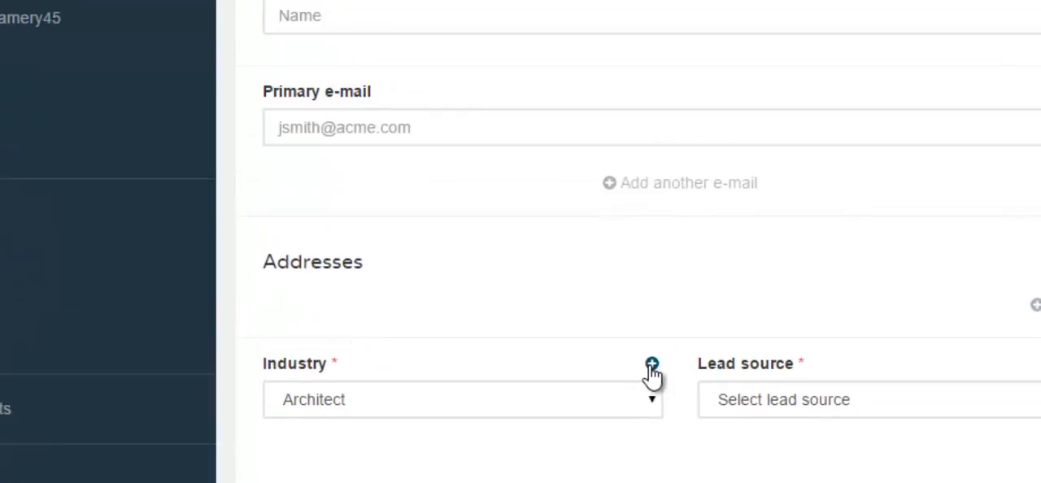
# Add a new industry named Solar via the plus button and save it as the customer's industry.
pyautogui.click(721, 278)
pyautogui.click(330, 156)
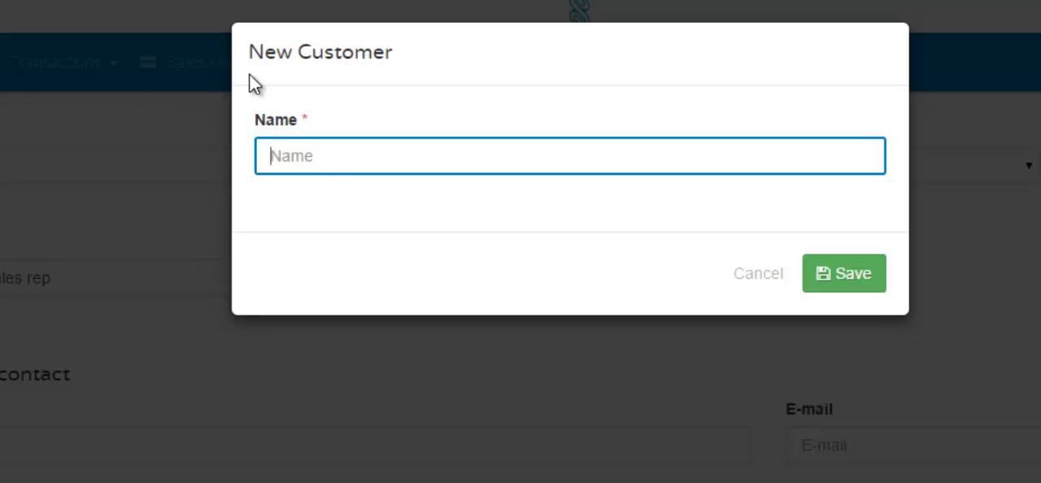
pyautogui.moveTo(252, 76); pyautogui.dragTo(402, 81)
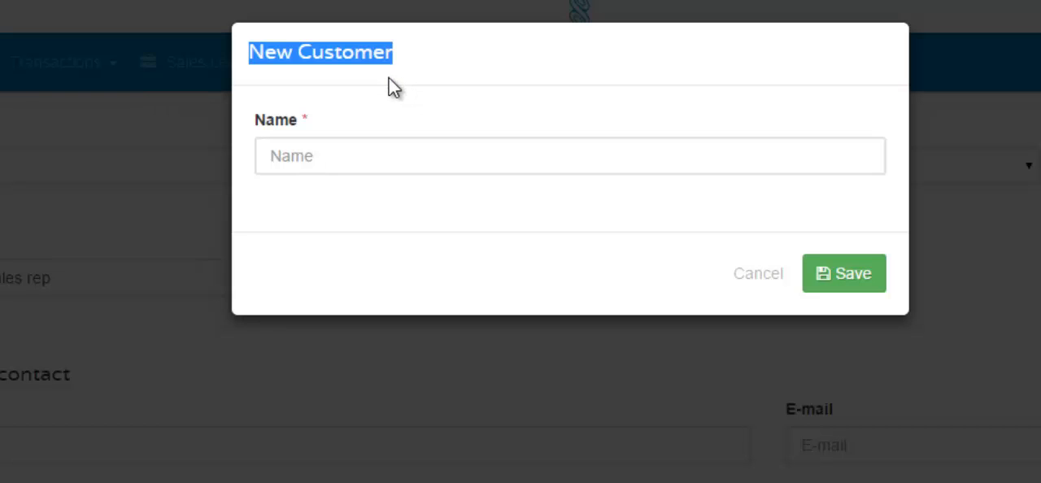
pyautogui.click(355, 163)
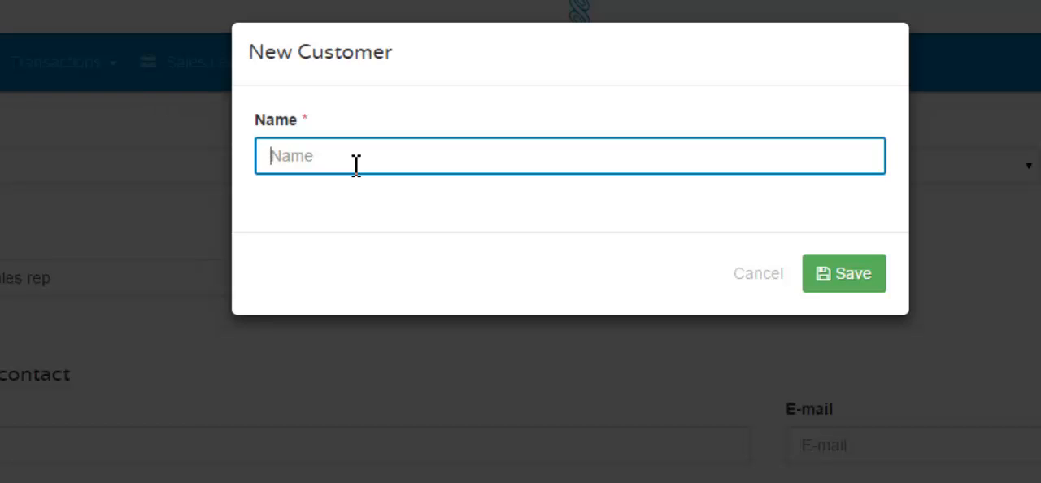
pyautogui.write('Solar')
pyautogui.click(861, 277)
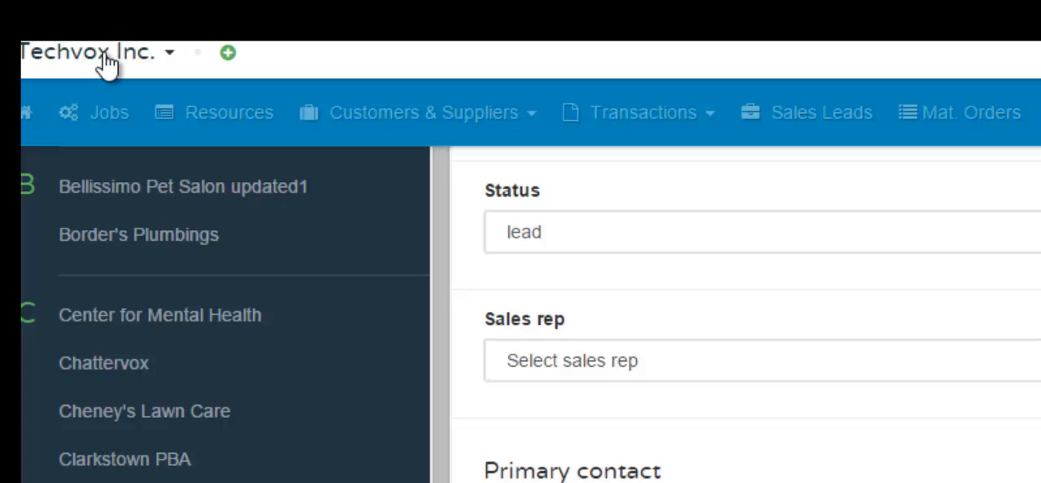
# Navigate from the Techvox Inc. menu through Account Settings to the Categories page.
pyautogui.click(106, 62)
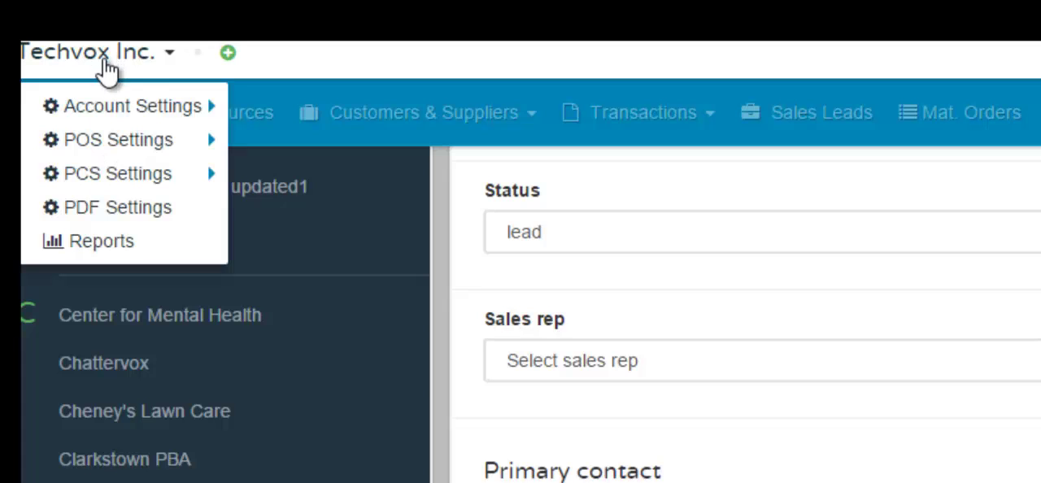
pyautogui.click(119, 106)
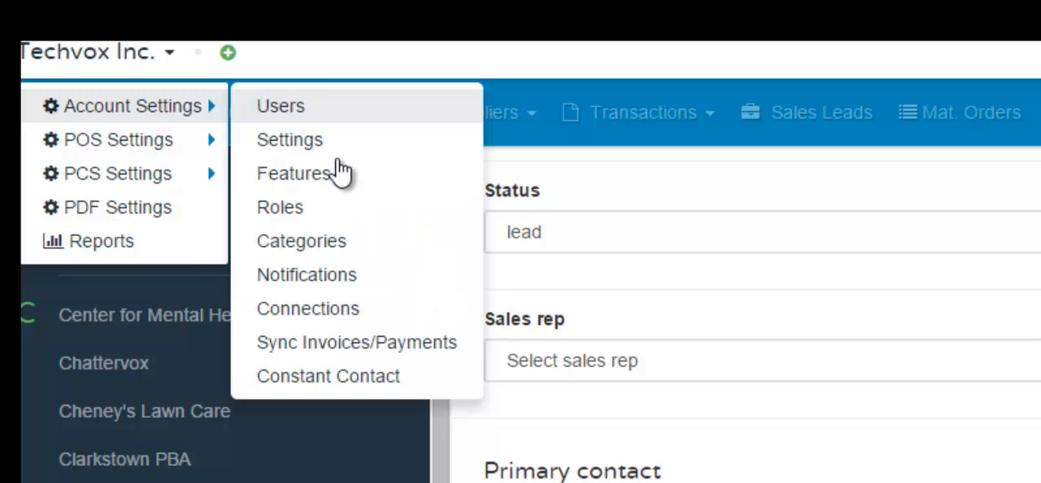
pyautogui.click(323, 248)
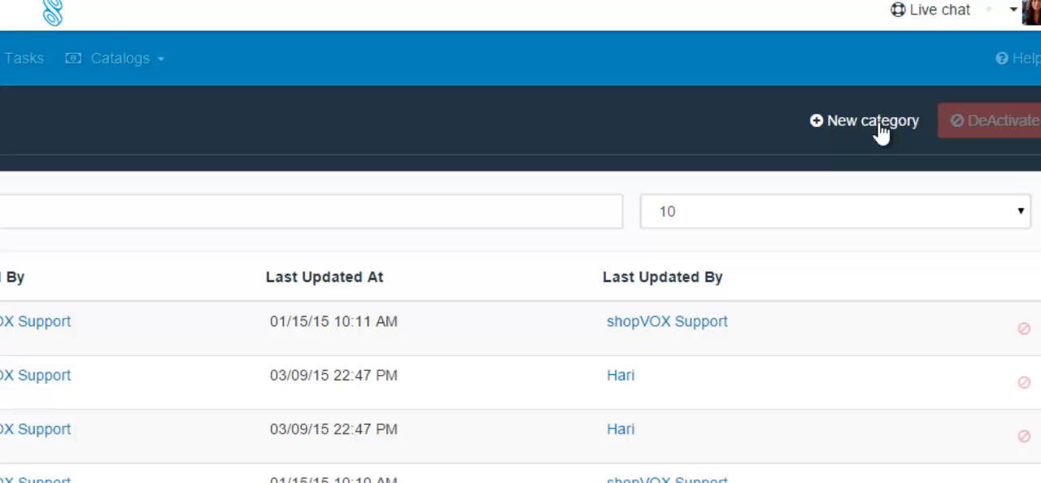
# Create a new category named Theater with Customer as its category type.
pyautogui.click(880, 129)
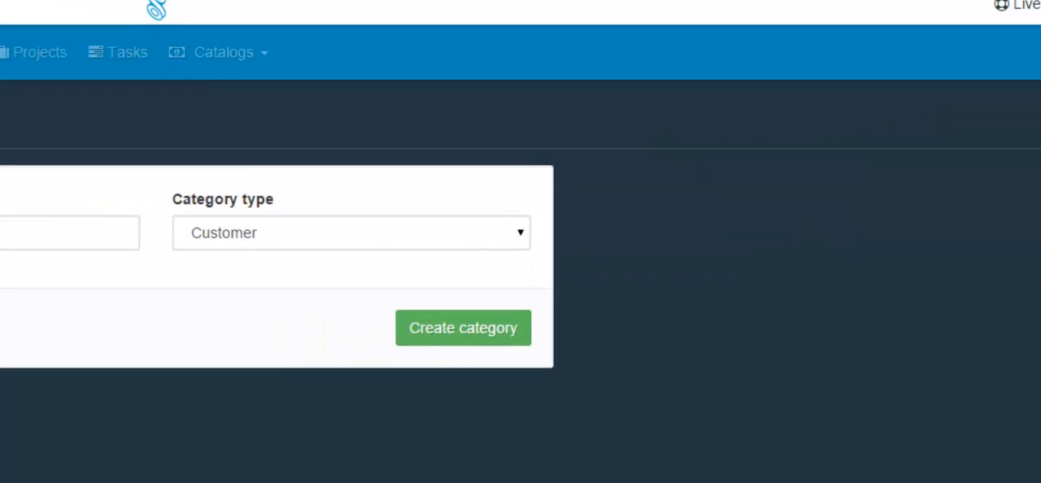
pyautogui.click(128, 220)
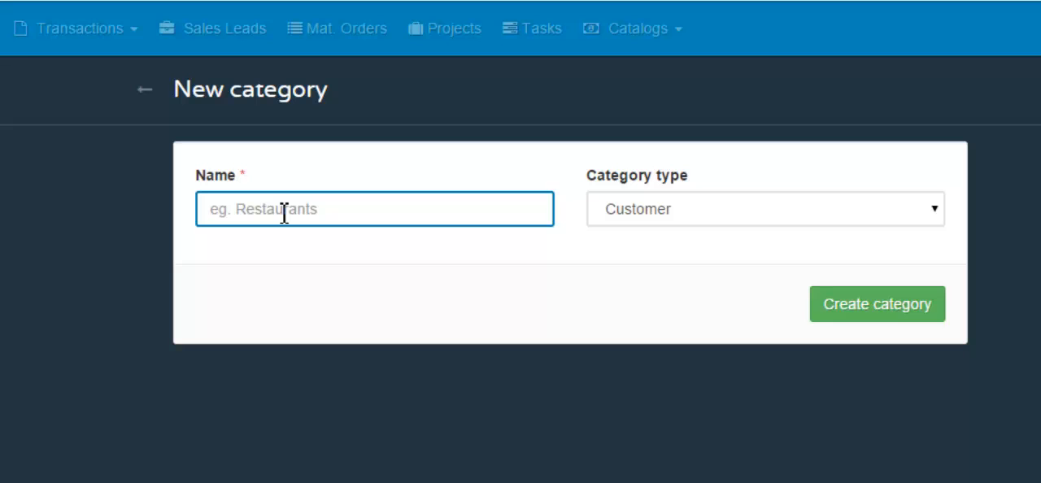
pyautogui.write('Th')
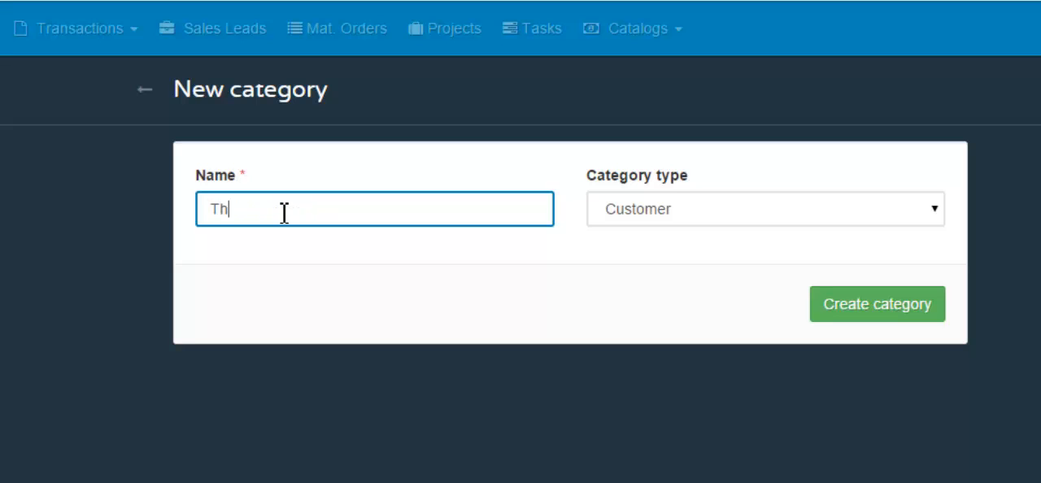
pyautogui.write('eater')
pyautogui.click(672, 214)
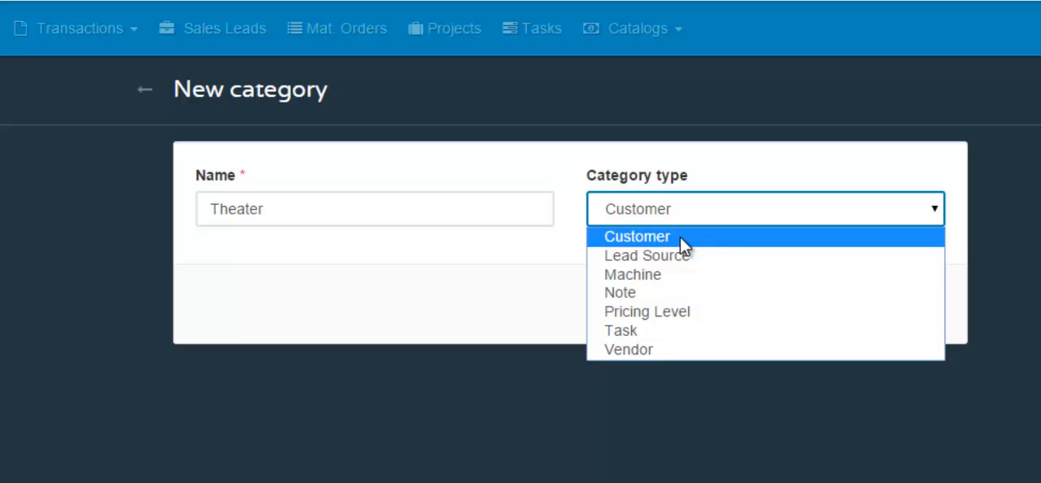
pyautogui.click(679, 237)
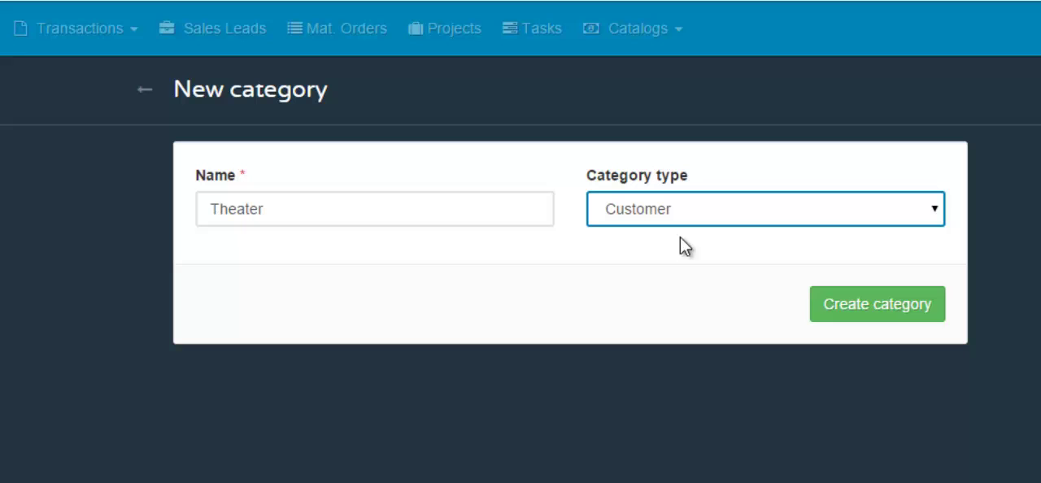
pyautogui.click(873, 308)
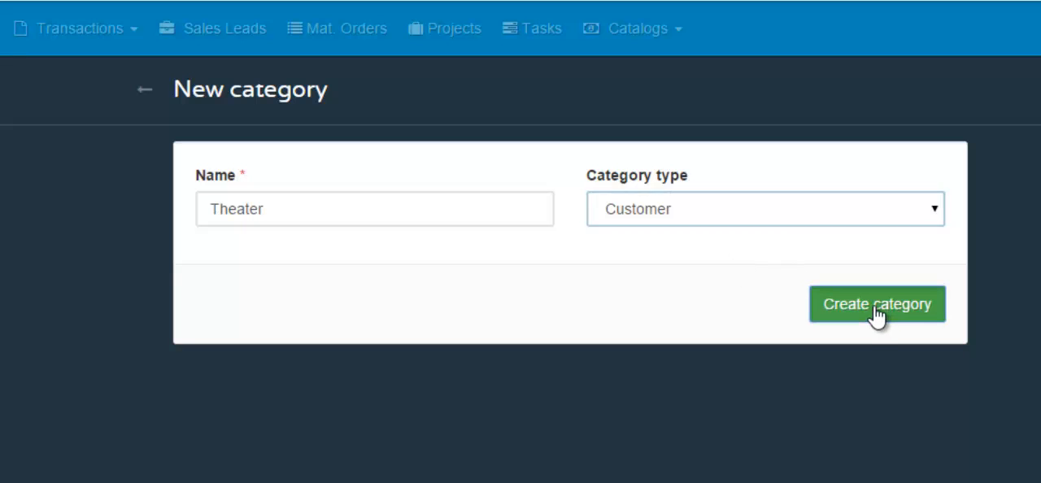